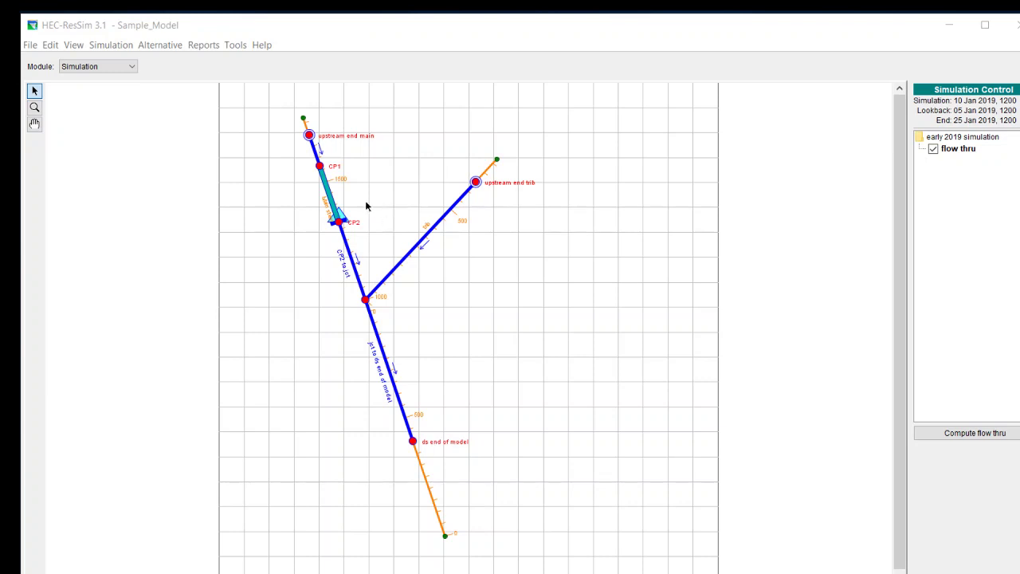
# Open main stem res properties and add the existing min 150 rule to Flood Control.
pyautogui.rightClick(326, 189)
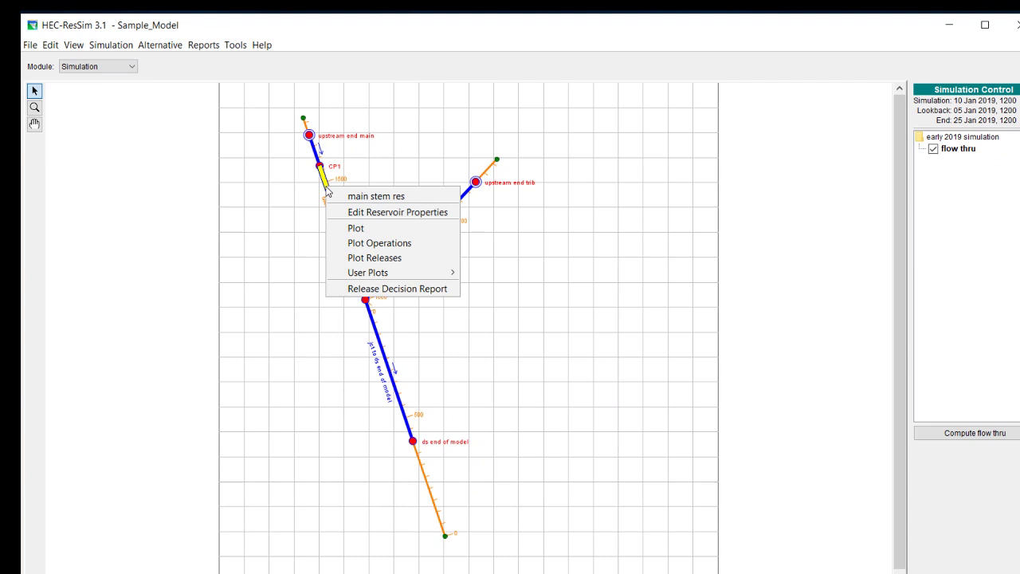
pyautogui.click(357, 213)
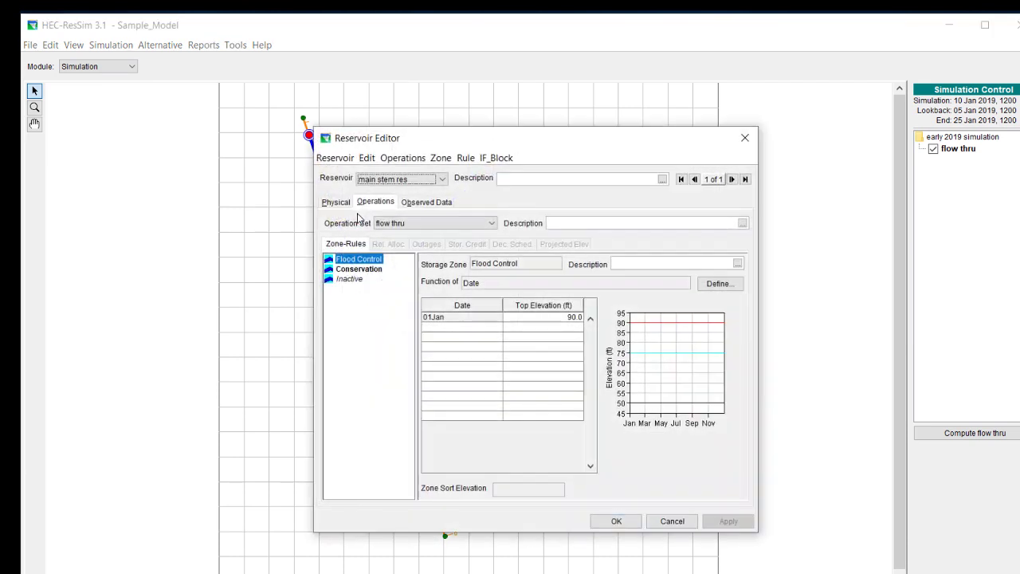
pyautogui.click(464, 157)
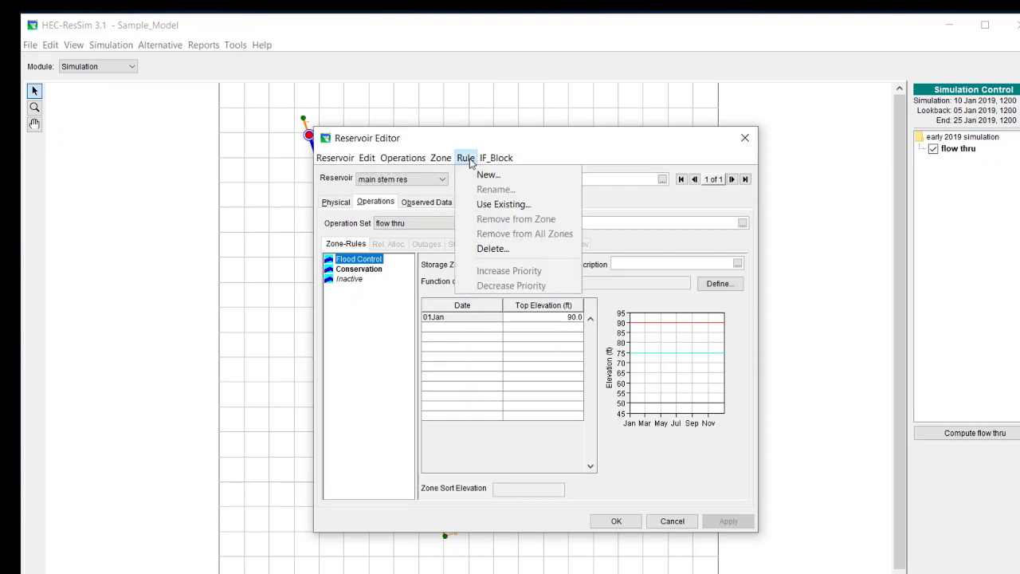
pyautogui.click(484, 209)
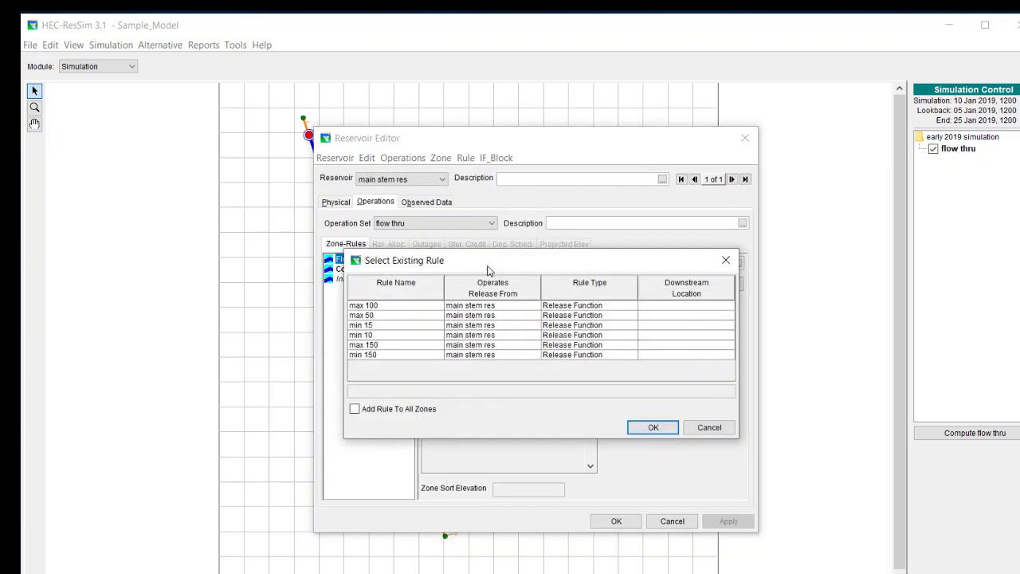
pyautogui.moveTo(487, 263); pyautogui.dragTo(594, 183)
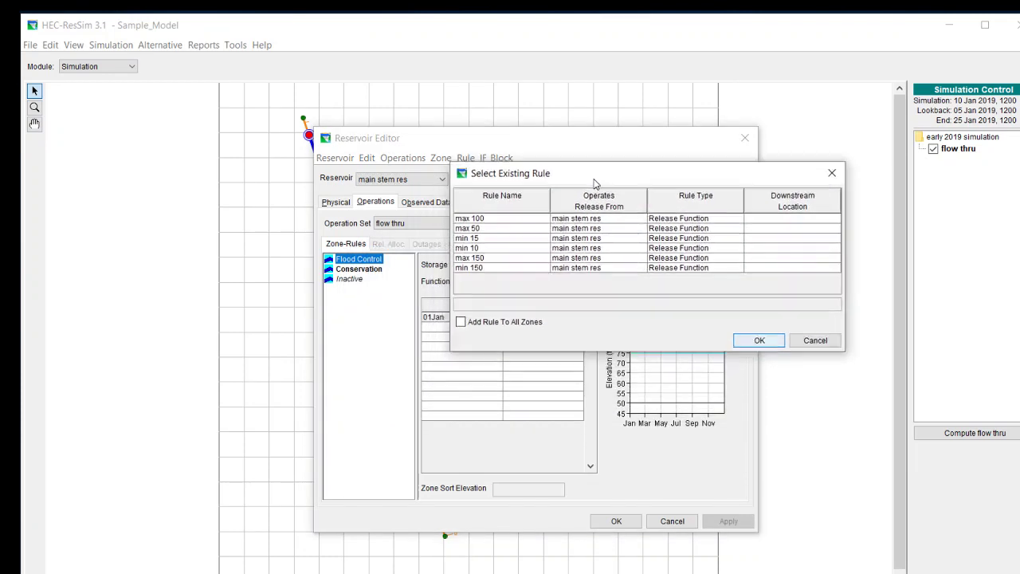
pyautogui.click(482, 269)
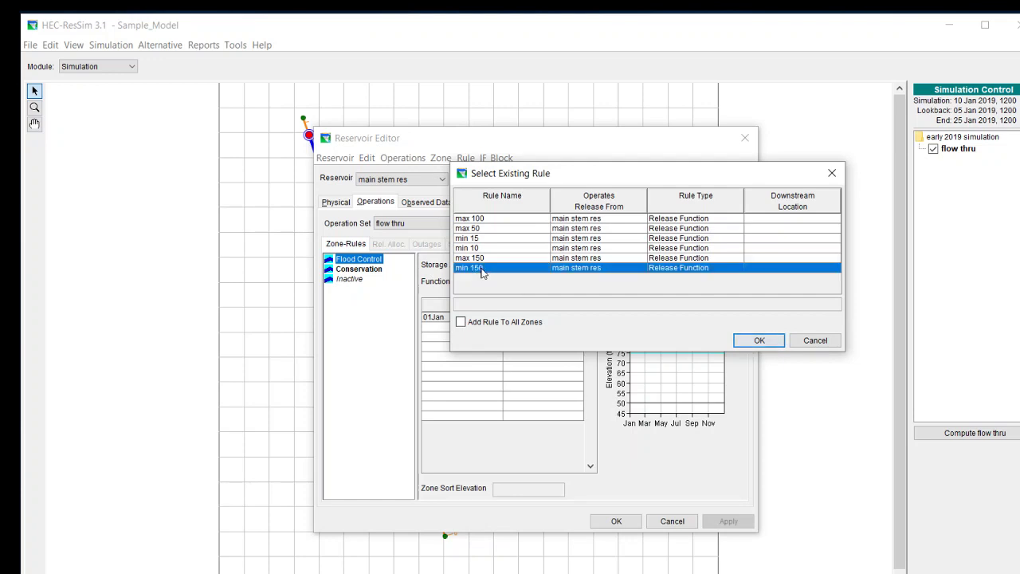
pyautogui.click(758, 340)
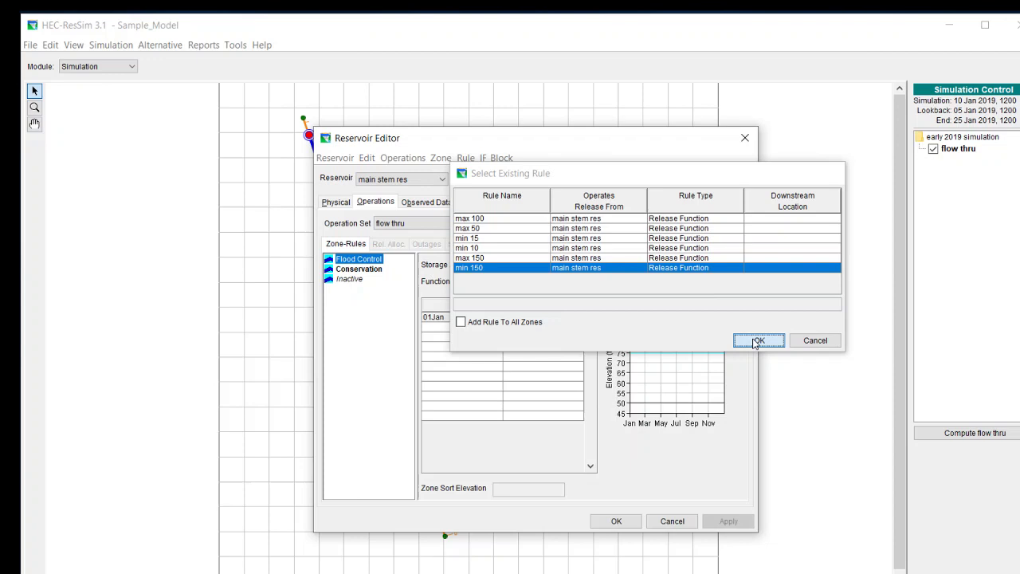
# Add the existing max 100 rule to the Flood Control zone as well.
pyautogui.click(466, 158)
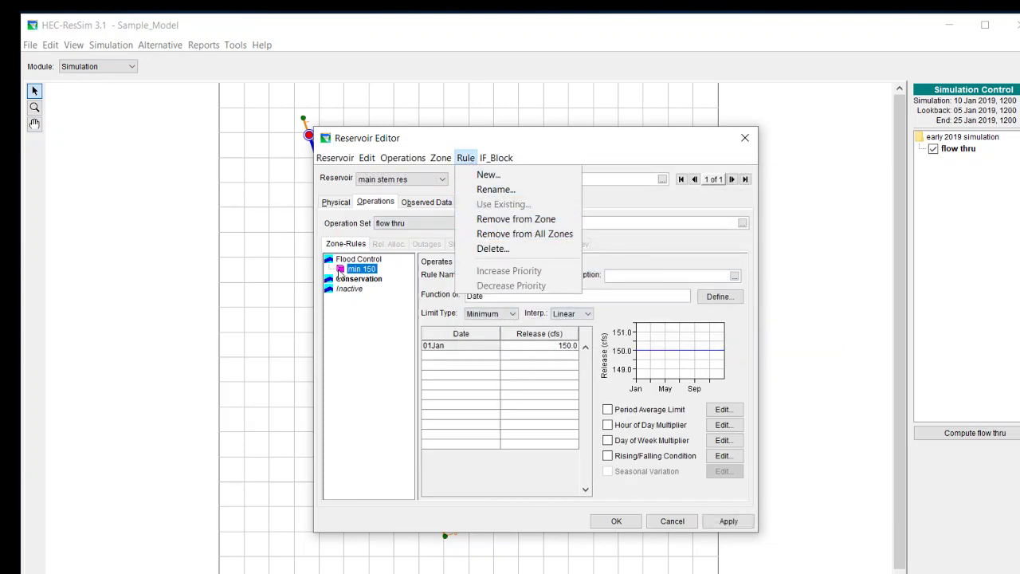
pyautogui.click(369, 265)
pyautogui.click(363, 260)
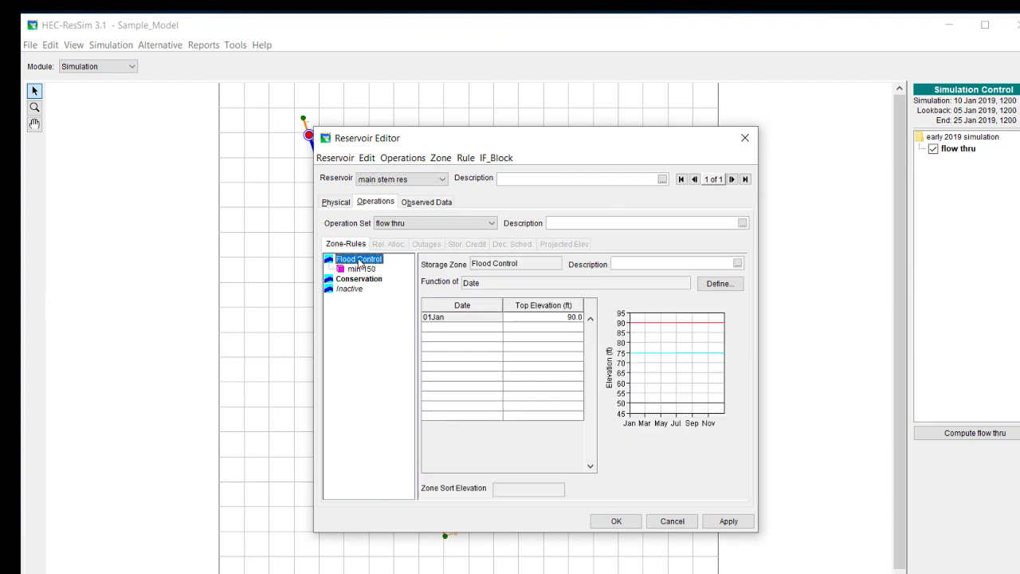
pyautogui.click(466, 157)
pyautogui.click(486, 206)
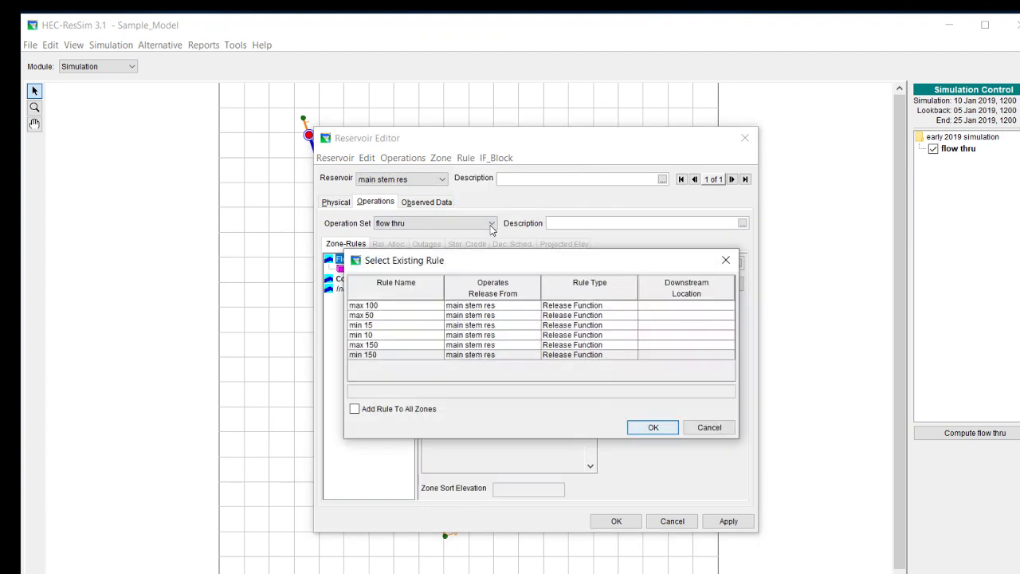
pyautogui.click(384, 308)
pyautogui.click(649, 426)
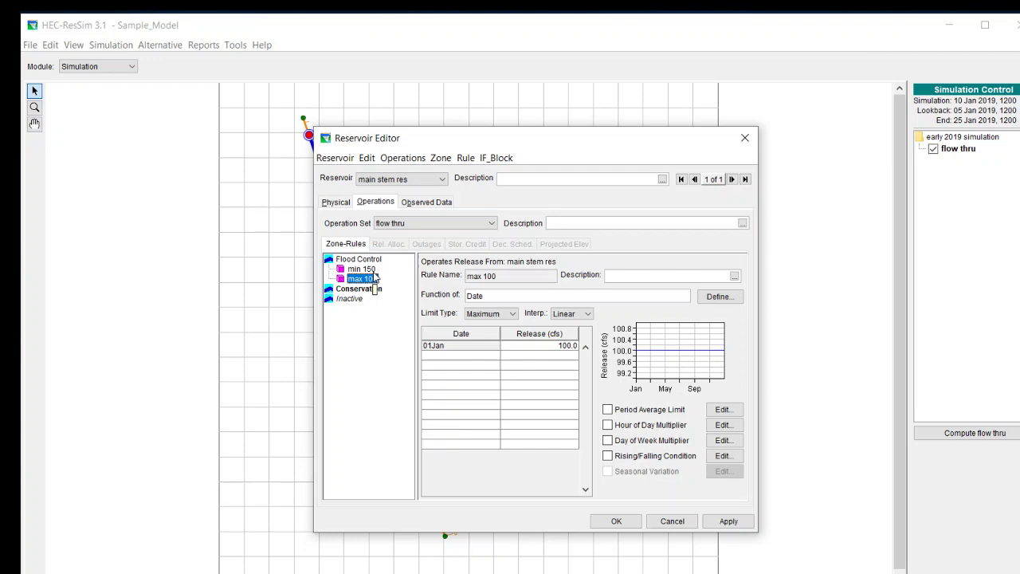
pyautogui.click(374, 271)
pyautogui.click(372, 290)
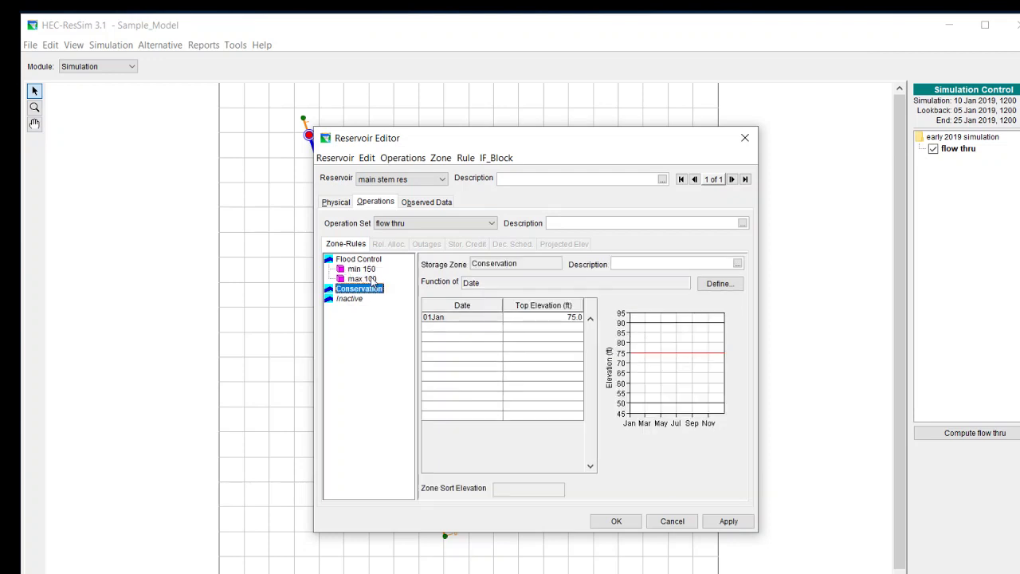
# Review the max 100 and min 150 rules, then apply and close the Reservoir Editor.
pyautogui.click(374, 278)
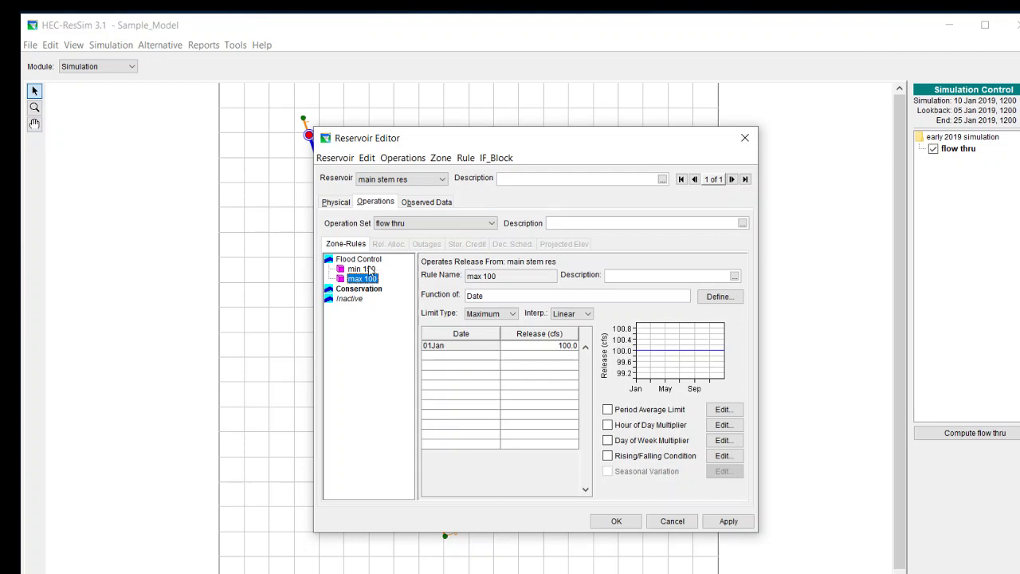
pyautogui.click(370, 270)
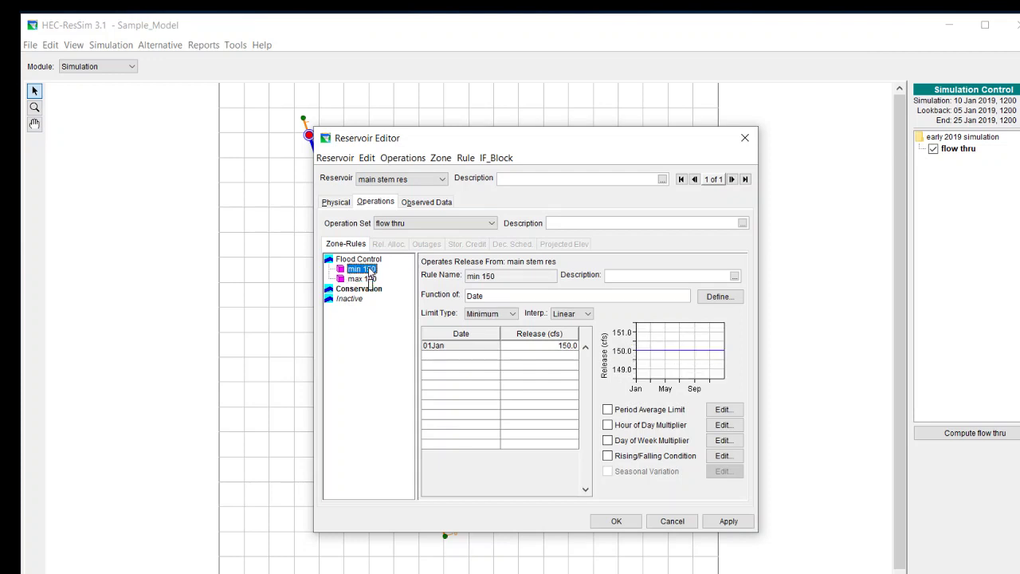
pyautogui.click(730, 522)
pyautogui.click(616, 521)
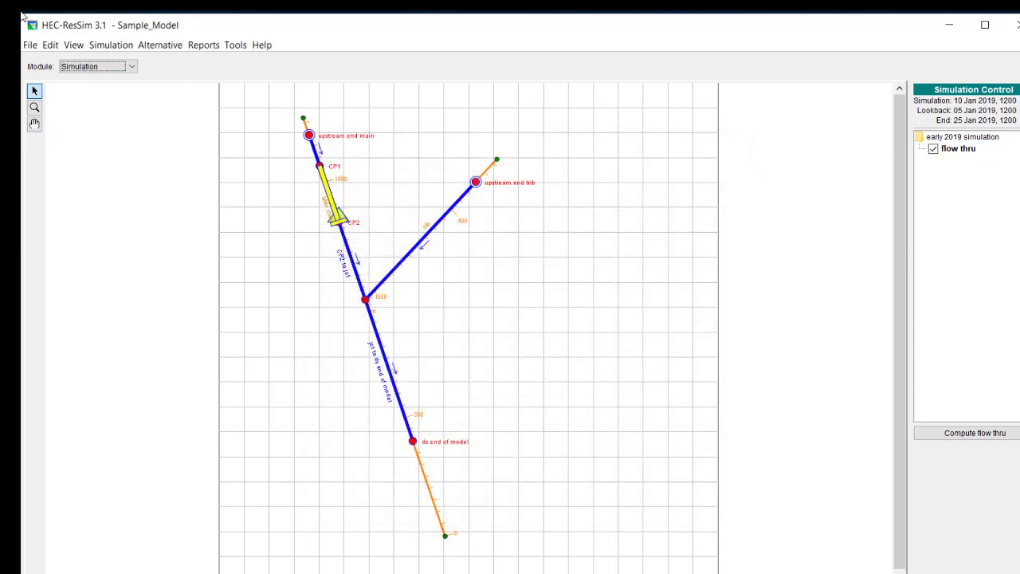
# Check the flow thru alternative's lookback settings (elevation 77.0, release 500.0), then close the editor.
pyautogui.click(160, 46)
pyautogui.click(163, 62)
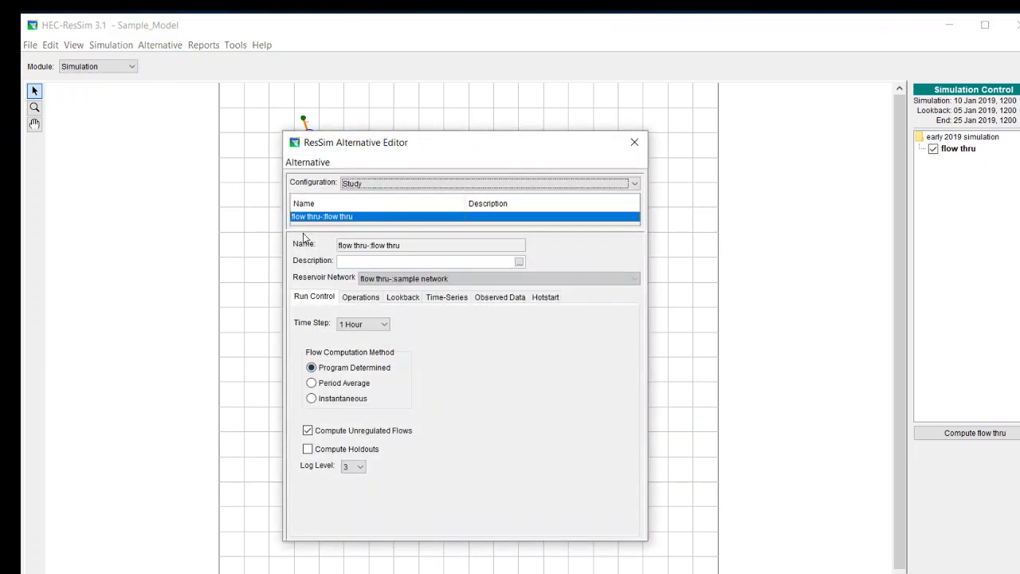
pyautogui.click(411, 300)
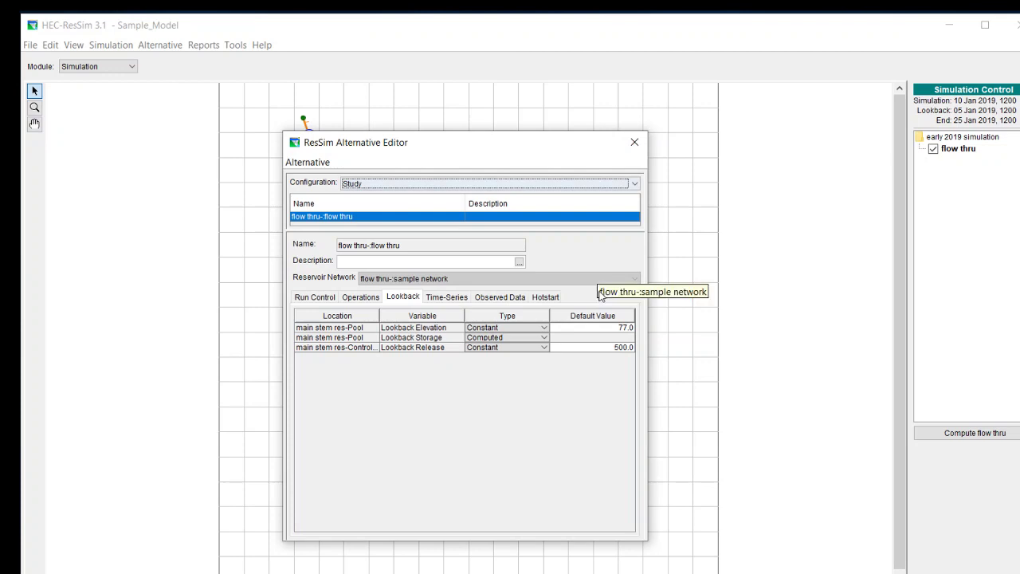
pyautogui.click(634, 141)
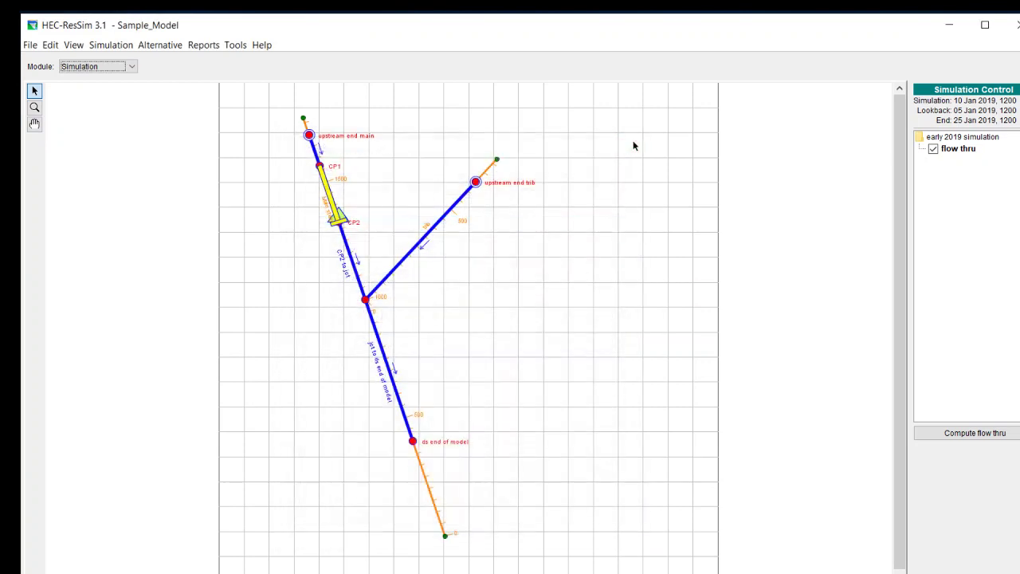
# Compute flow thru and plot main stem res results, showing outflow dropping to 150 cfs.
pyautogui.click(962, 433)
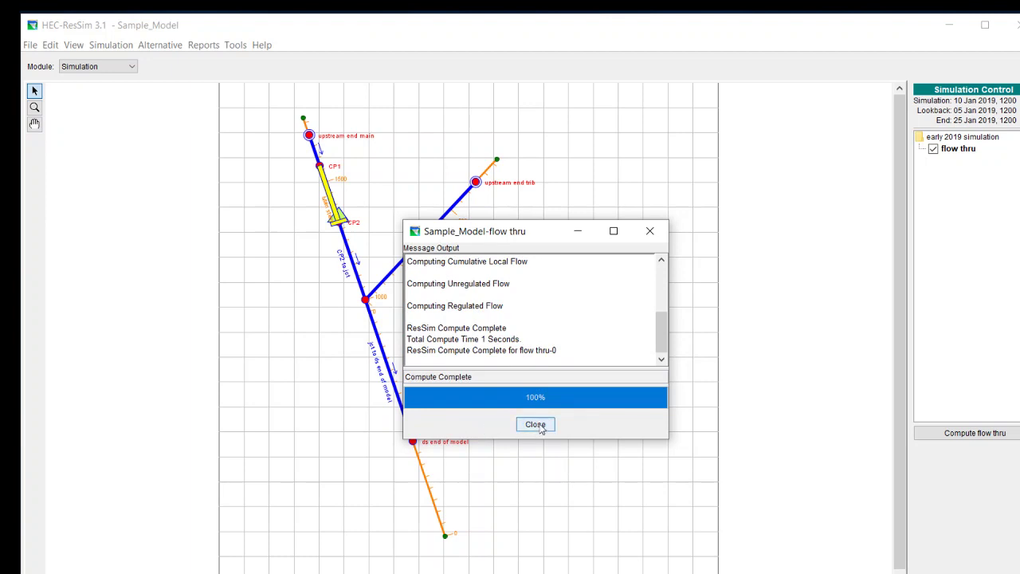
pyautogui.click(534, 424)
pyautogui.rightClick(334, 206)
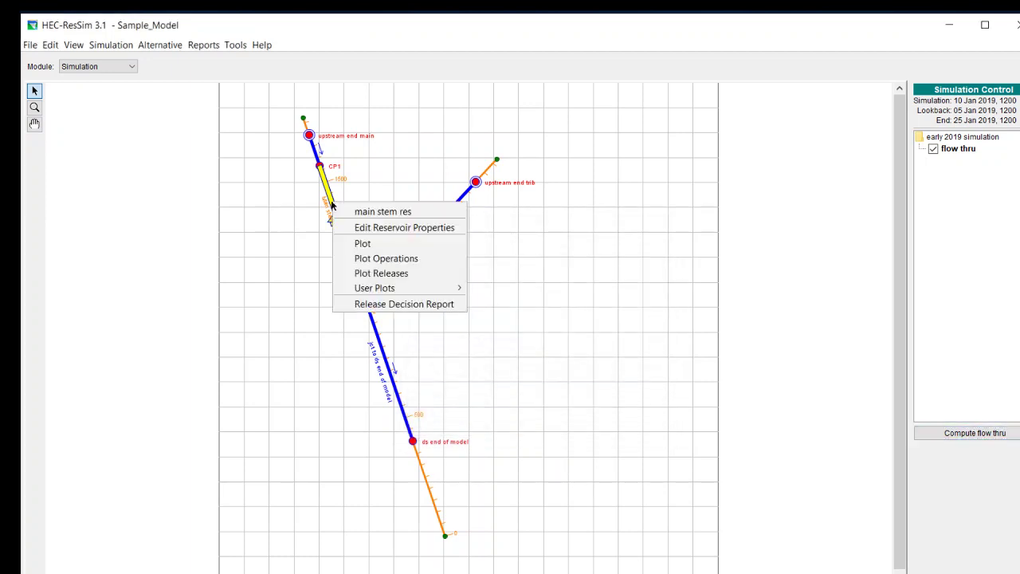
pyautogui.click(363, 244)
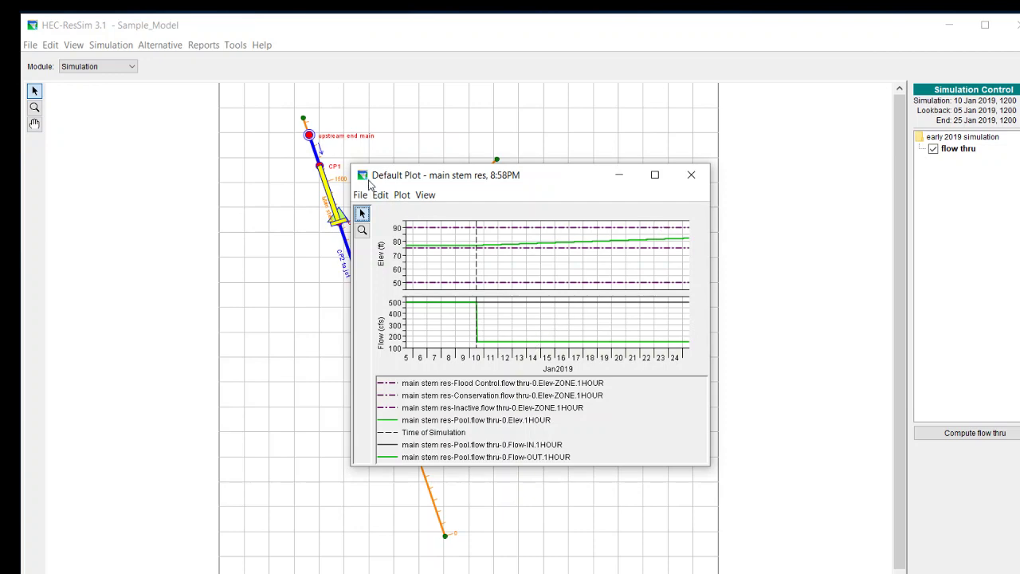
pyautogui.moveTo(346, 166); pyautogui.dragTo(150, 64)
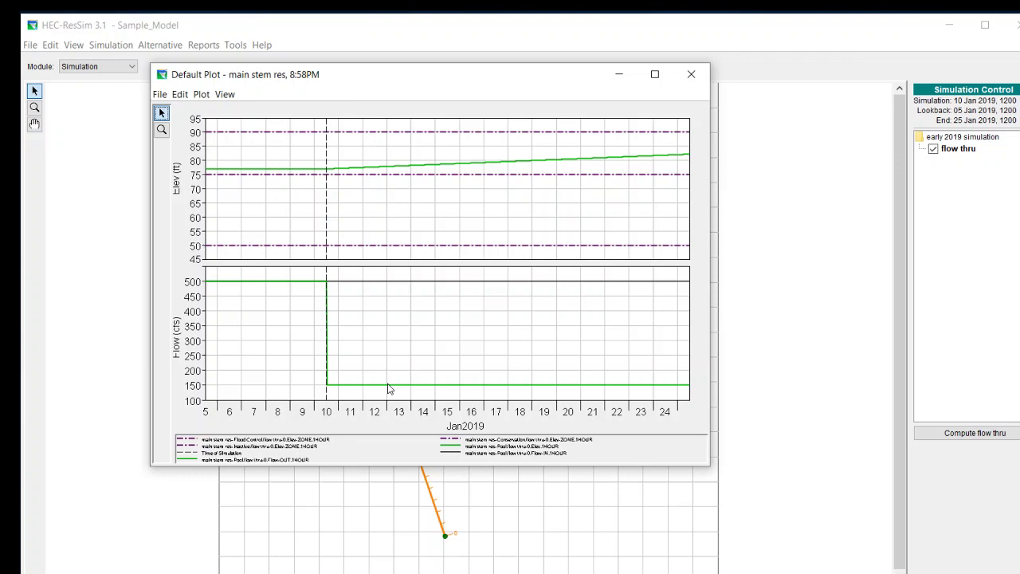
pyautogui.moveTo(389, 390)
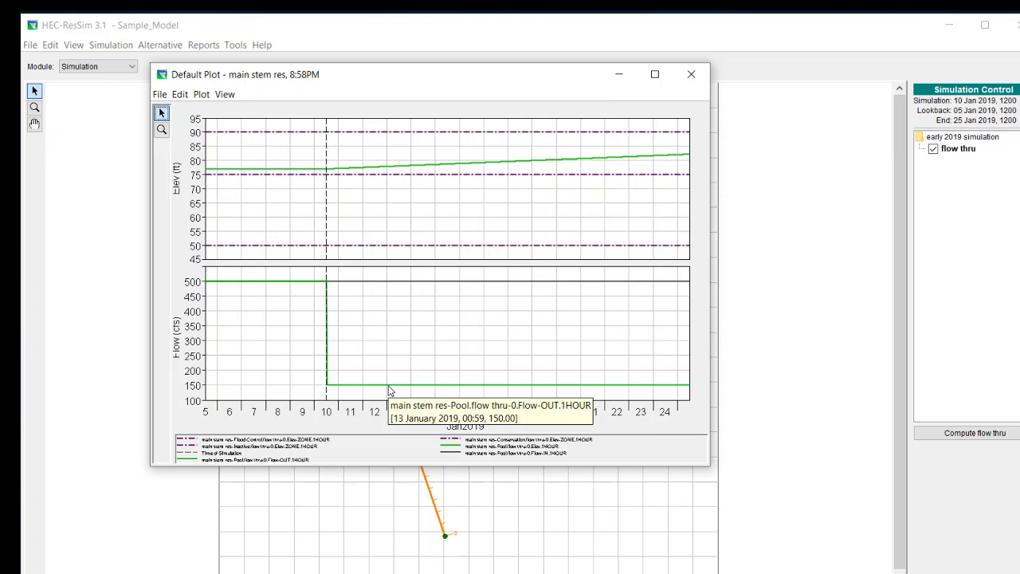
# Lower the min 150 rule's priority below max 100 in the Flood Control zone.
pyautogui.click(693, 74)
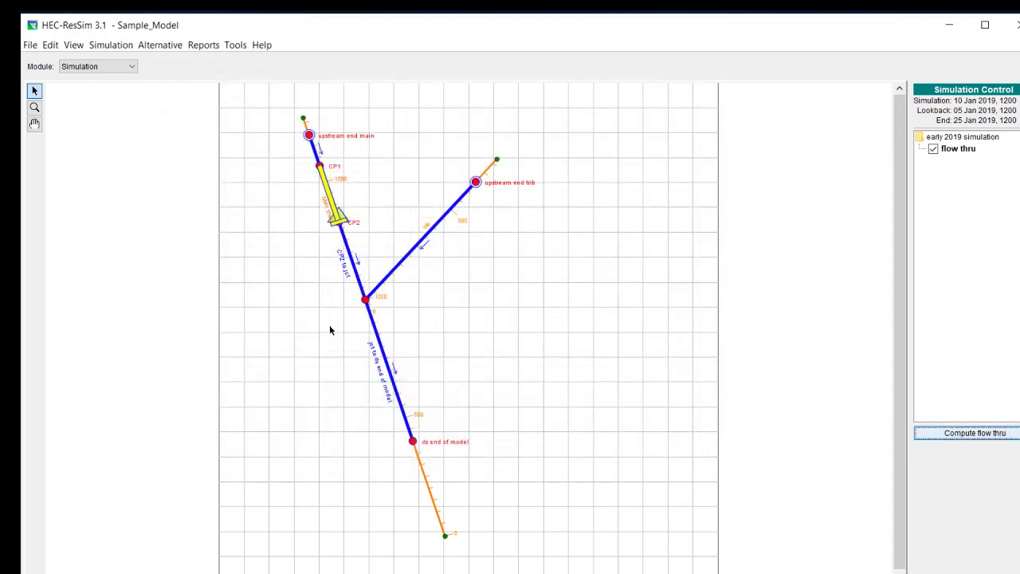
pyautogui.rightClick(328, 193)
pyautogui.click(351, 218)
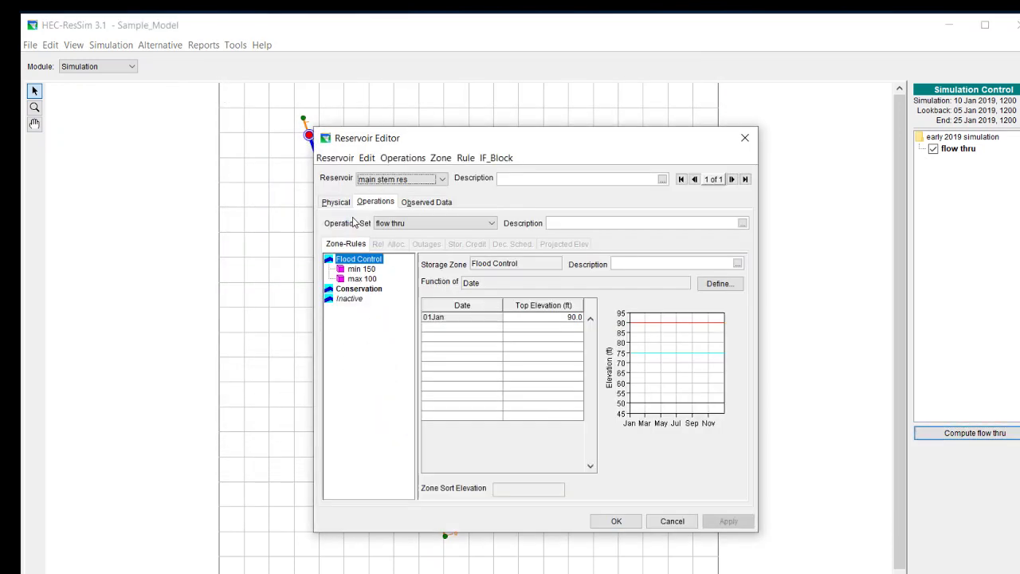
pyautogui.click(365, 270)
pyautogui.rightClick(367, 272)
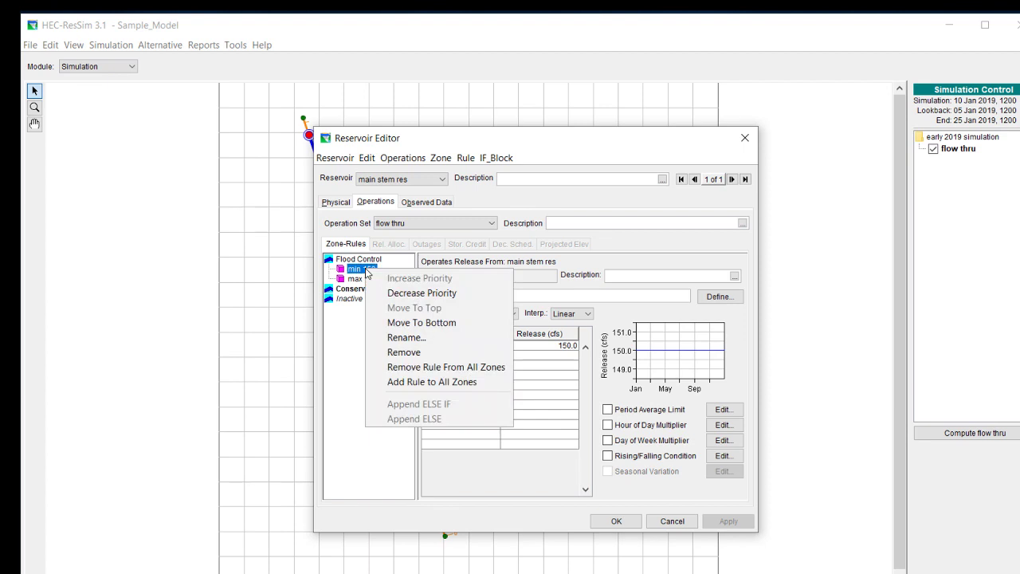
pyautogui.click(391, 294)
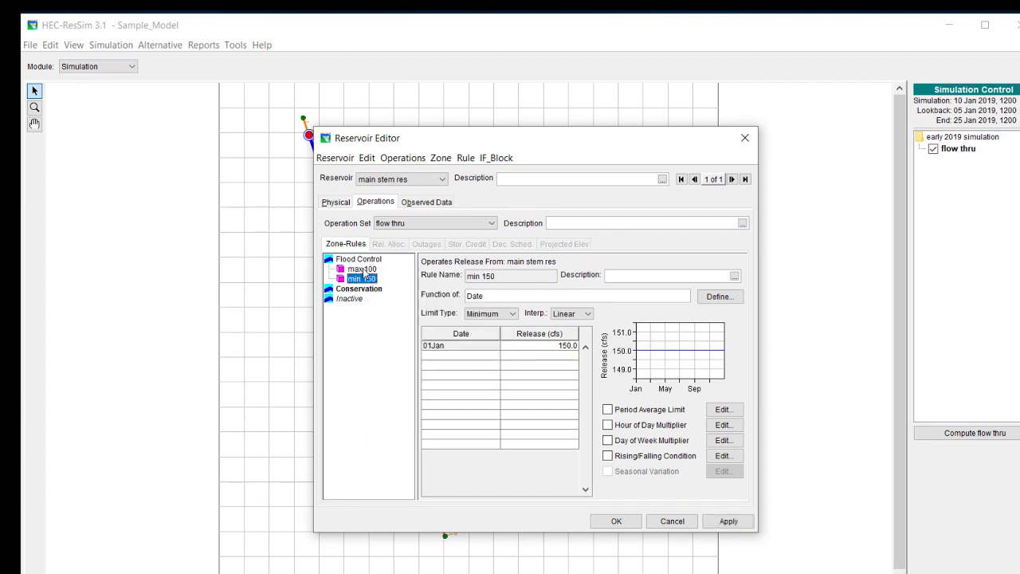
pyautogui.click(363, 269)
pyautogui.click(363, 279)
# Apply the new rule order and recompute the flow thru simulation.
pyautogui.click(734, 528)
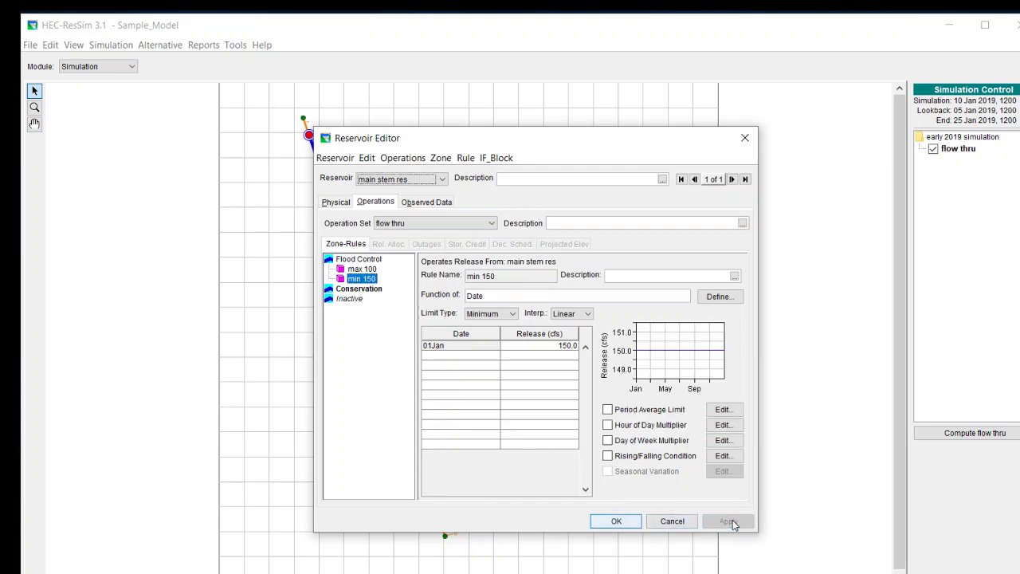
pyautogui.click(615, 522)
pyautogui.click(975, 433)
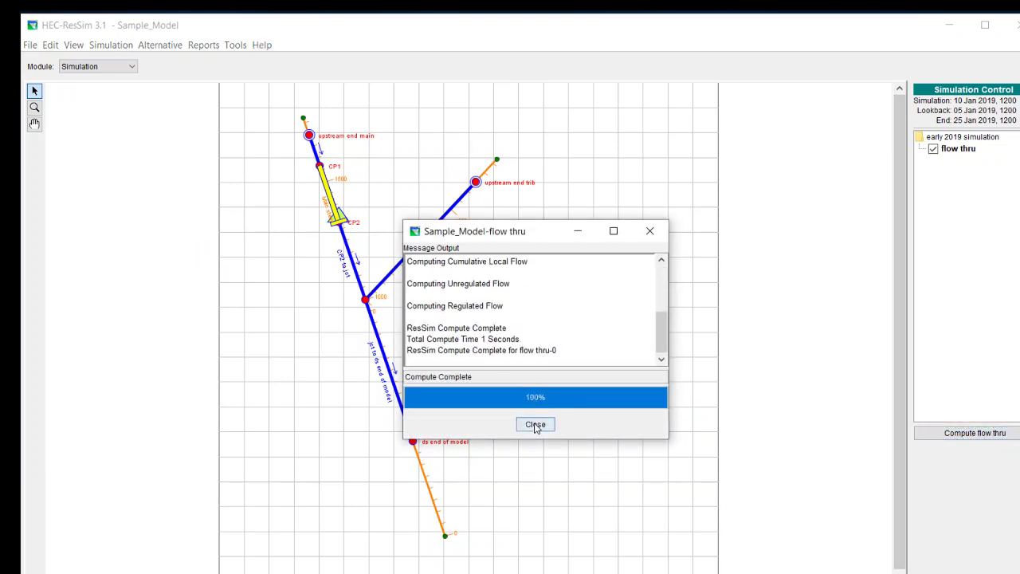
pyautogui.click(535, 425)
# Check the main stem res rule order in its properties and cancel without changes.
pyautogui.rightClick(329, 200)
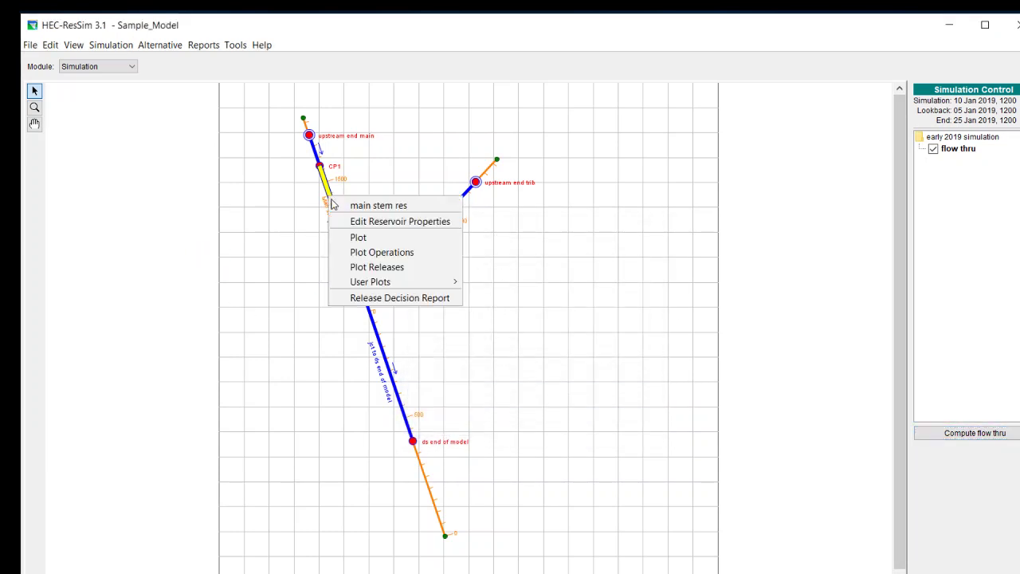
pyautogui.click(360, 222)
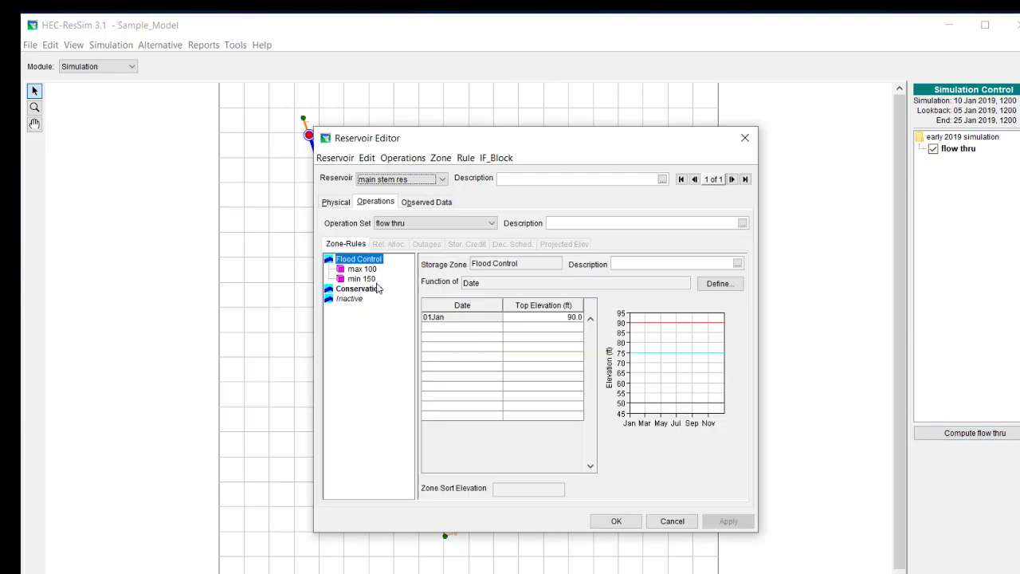
pyautogui.click(666, 518)
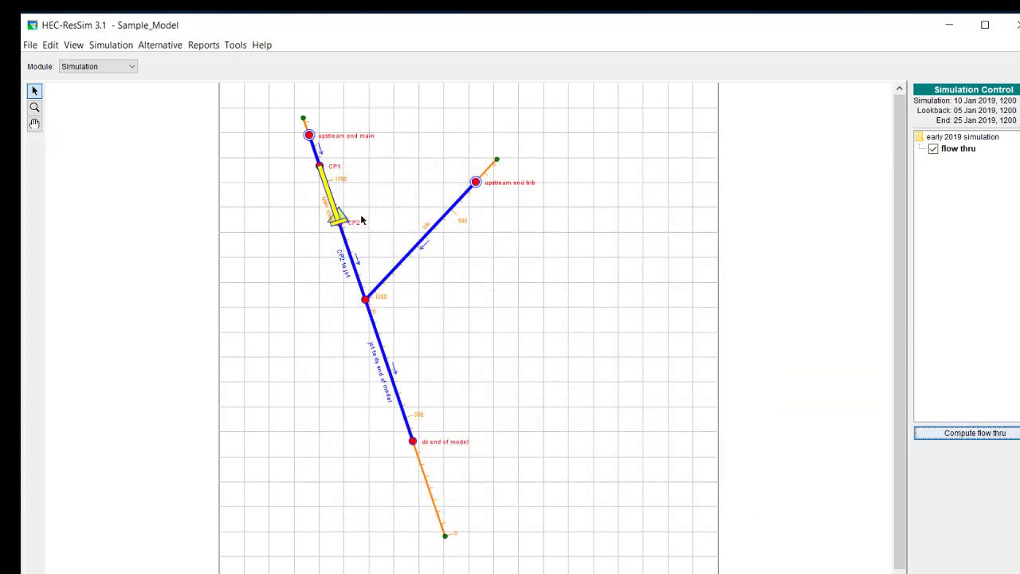
# Plot the recomputed main stem res results, showing outflow dropping to 100 cfs.
pyautogui.rightClick(335, 207)
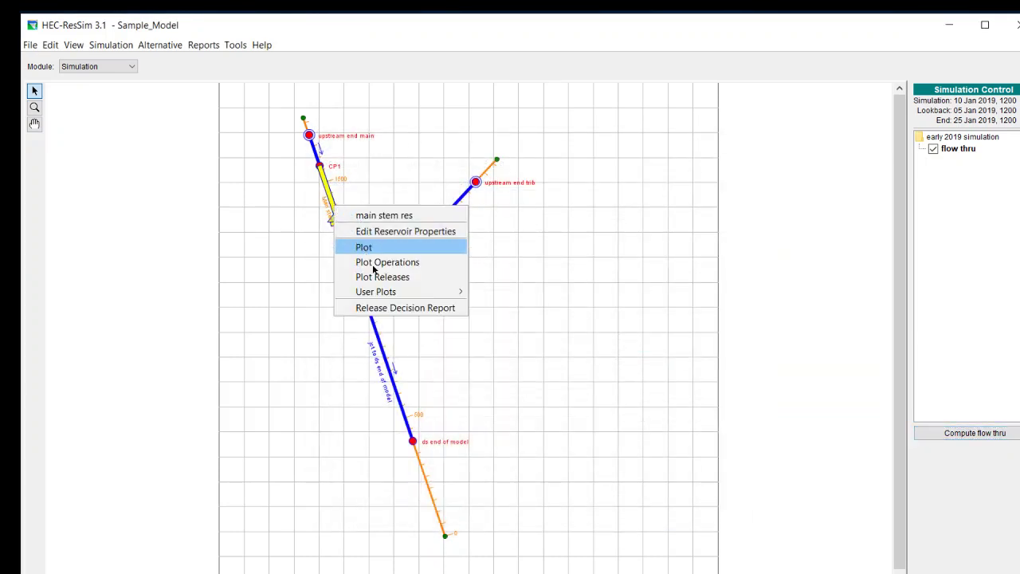
pyautogui.click(364, 247)
pyautogui.moveTo(353, 164); pyautogui.dragTo(156, 61)
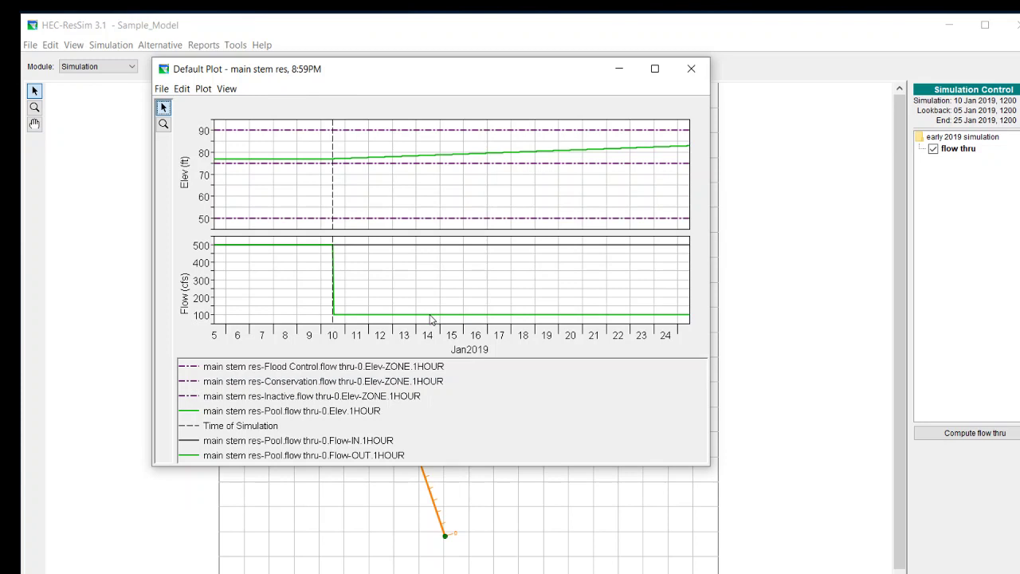
pyautogui.moveTo(430, 319)
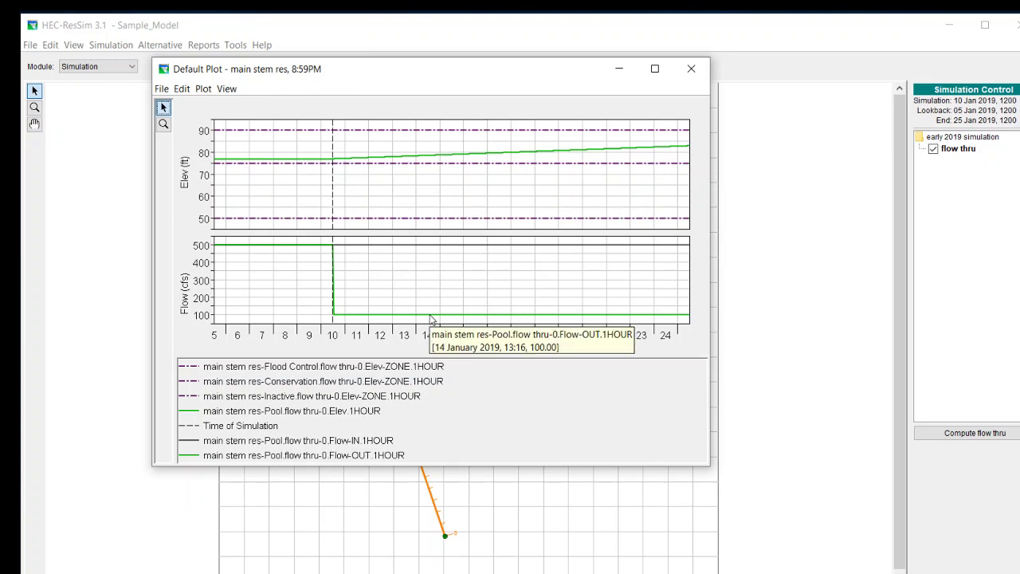